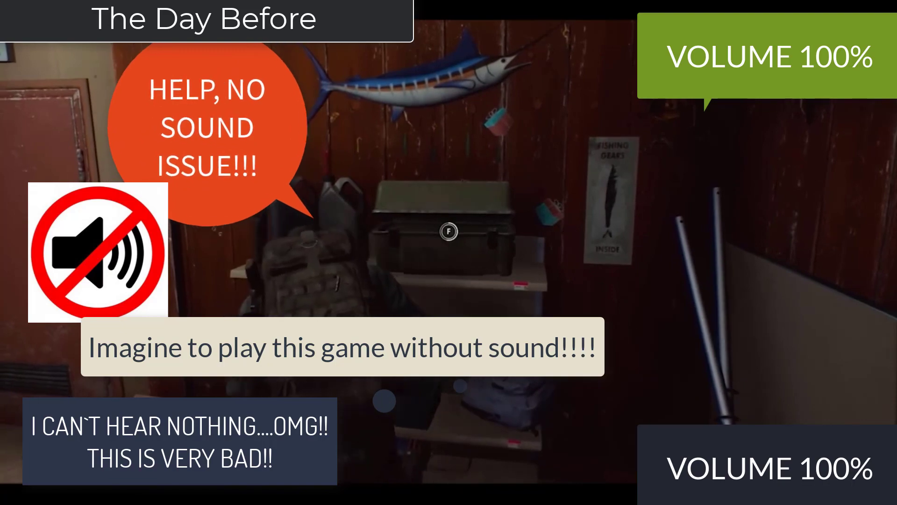
key("f")
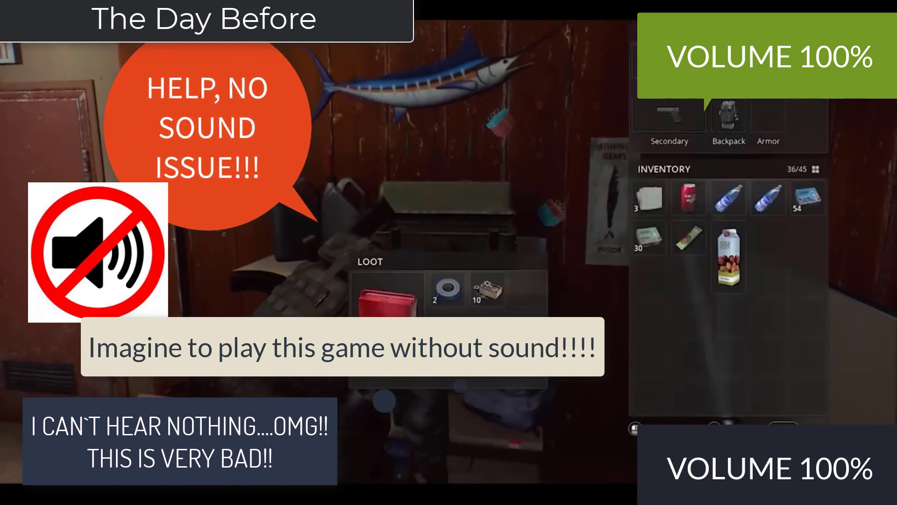
key("Tab")
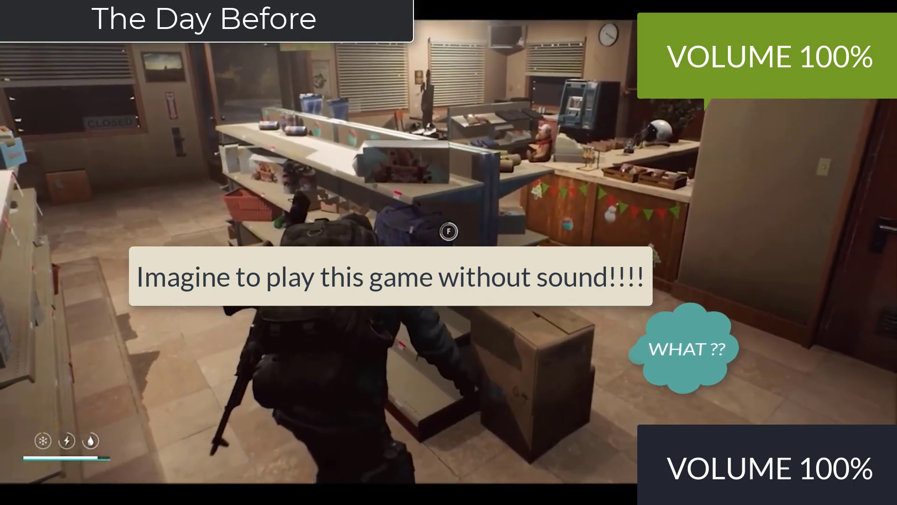
key("f")
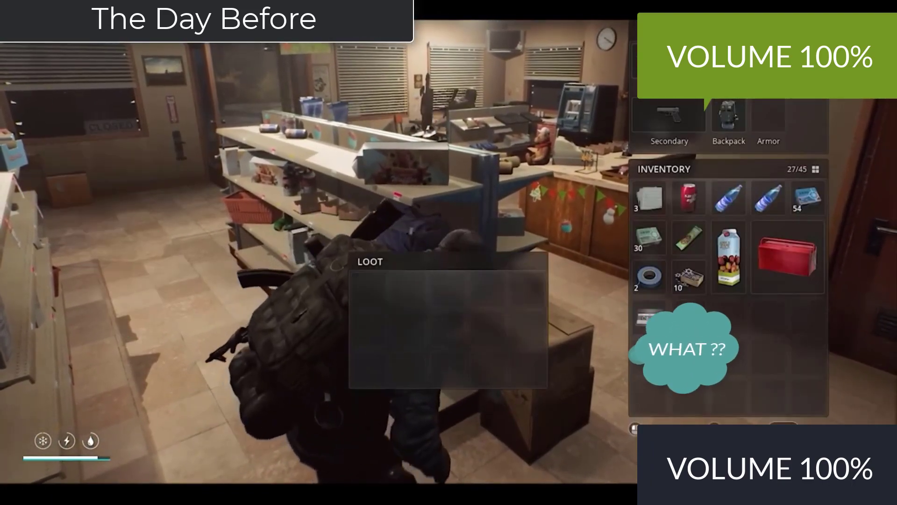
key("Escape")
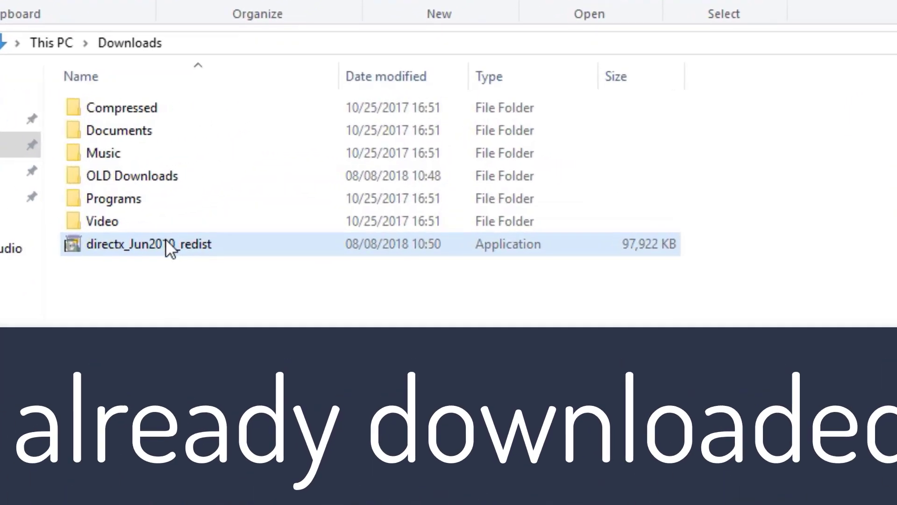
Create a new folder named "directx offline" in the Downloads folder
left_click(166, 240)
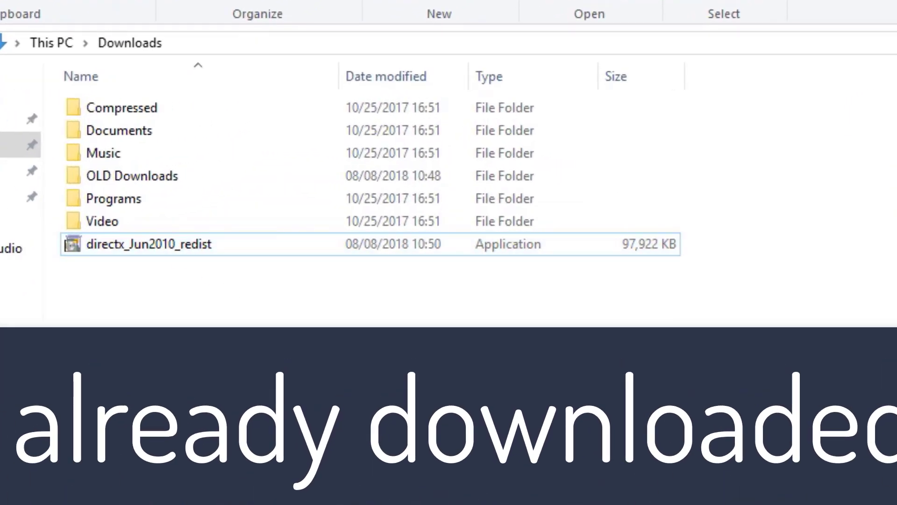
key("ctrl+shift+n")
type("dire")
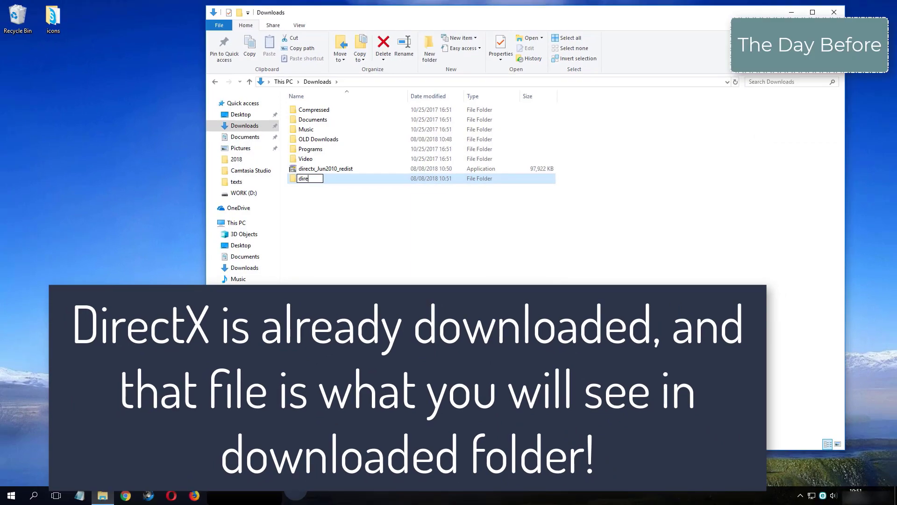
type("ct")
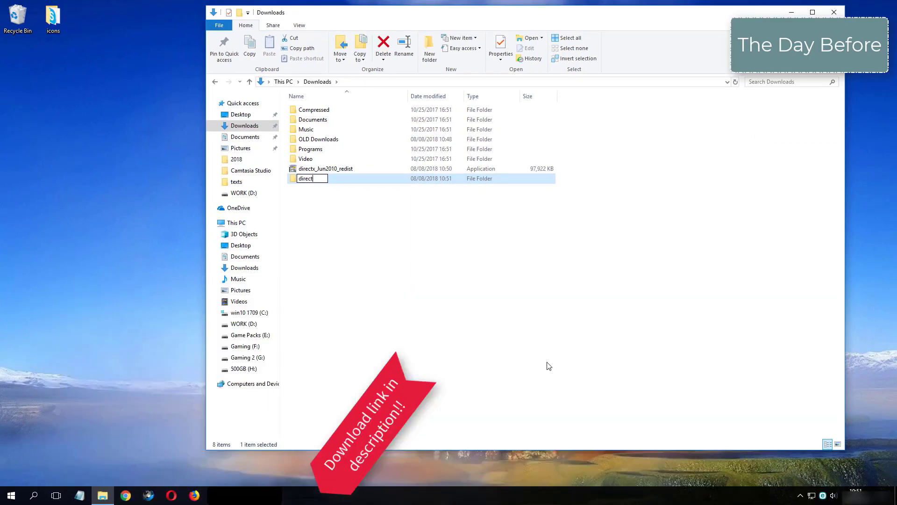
type("x o")
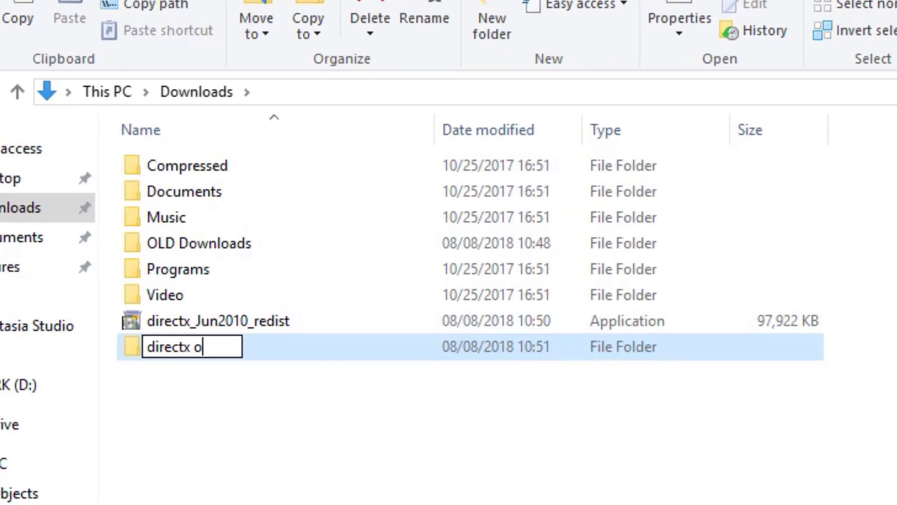
type("ffline")
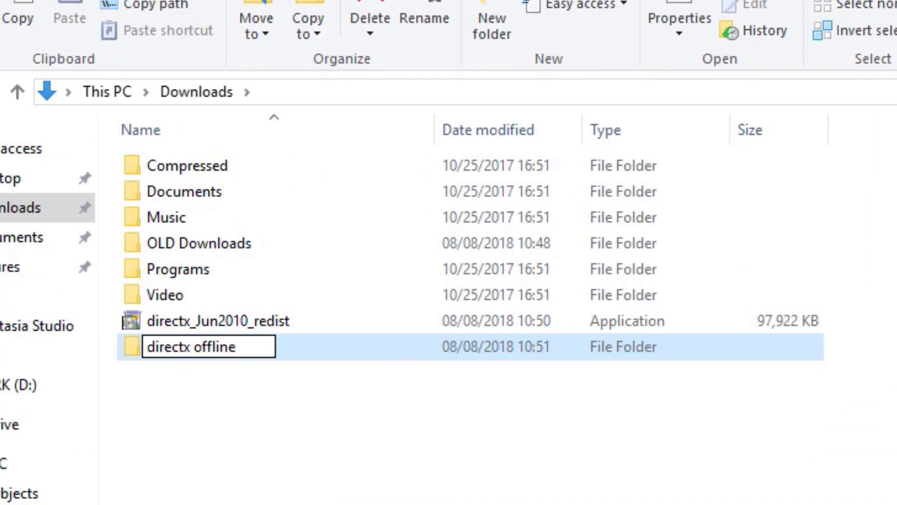
key("Return")
Run the directx_Jun2010_redist installer from Downloads and accept its license agreement
left_click(243, 320)
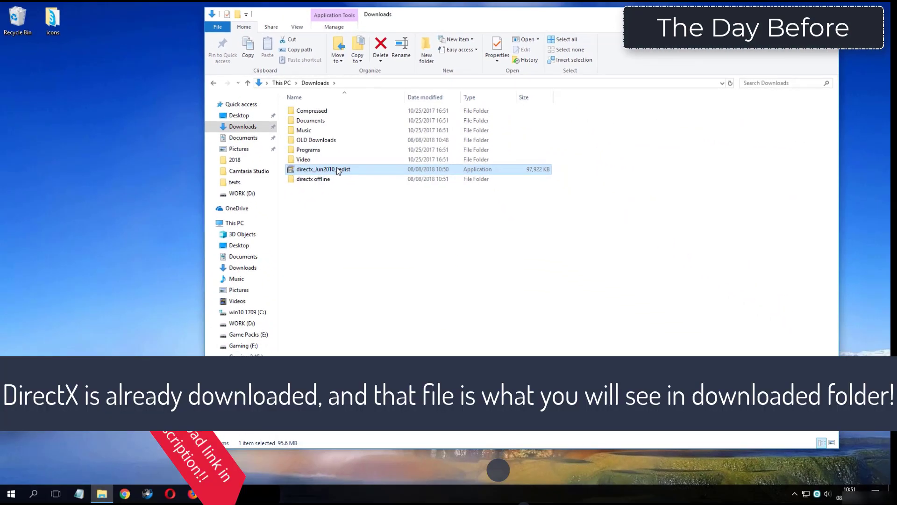
double_click(338, 171)
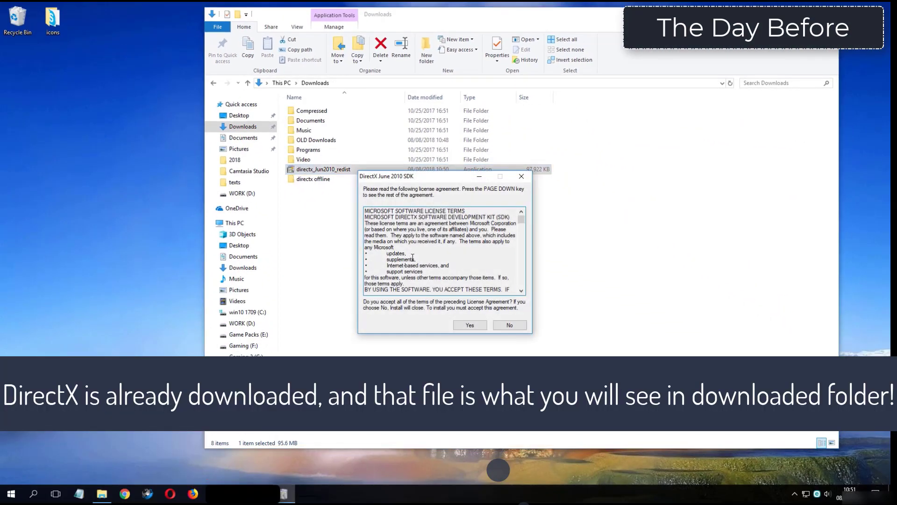
left_click(467, 323)
Choose the "directx offline" folder in Downloads as the extraction location and extract the DirectX files there
left_click(506, 257)
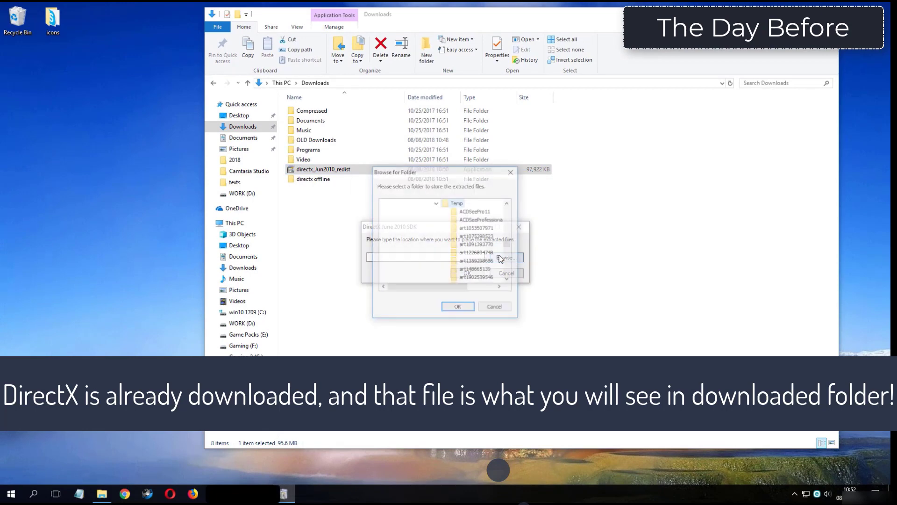
left_click(437, 203)
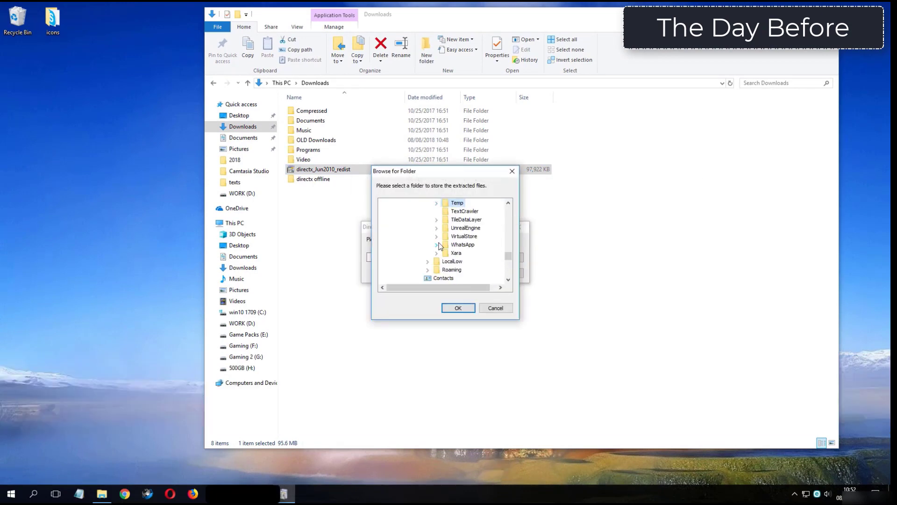
scroll(440, 247, "down", 3)
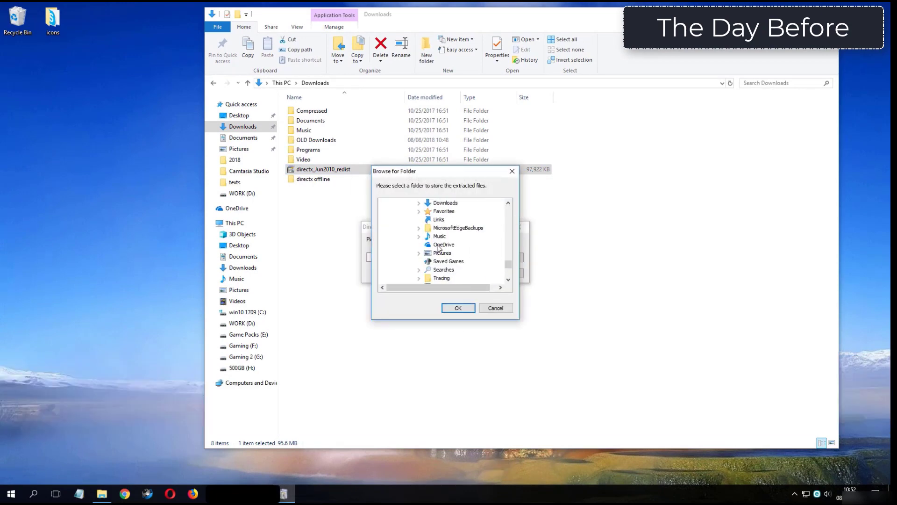
left_click(444, 207)
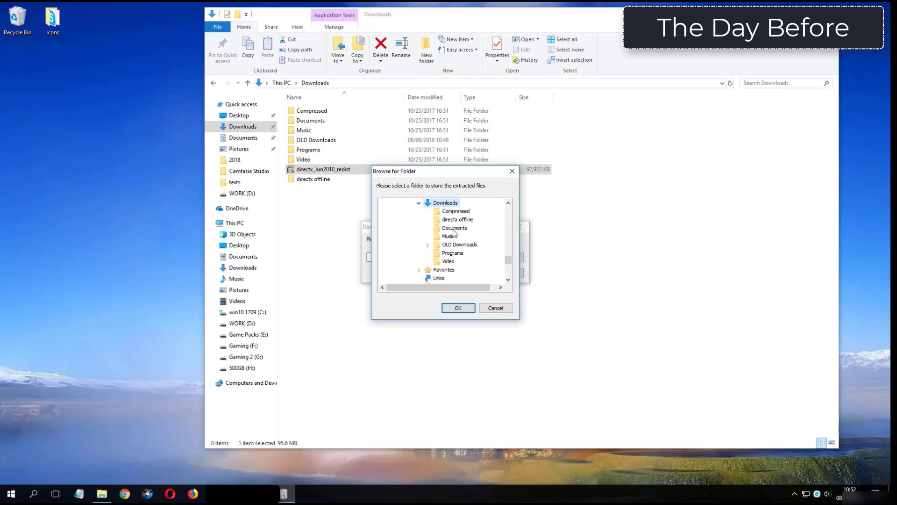
left_click(455, 220)
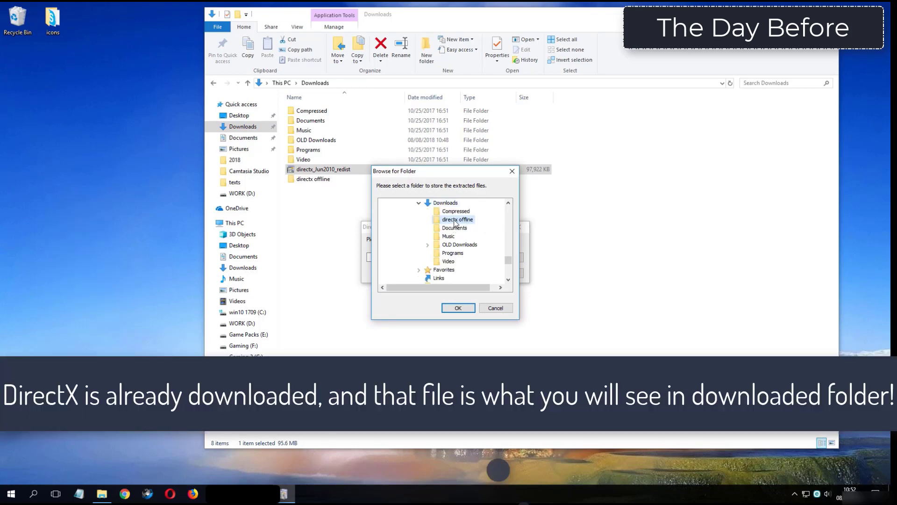
left_click(466, 309)
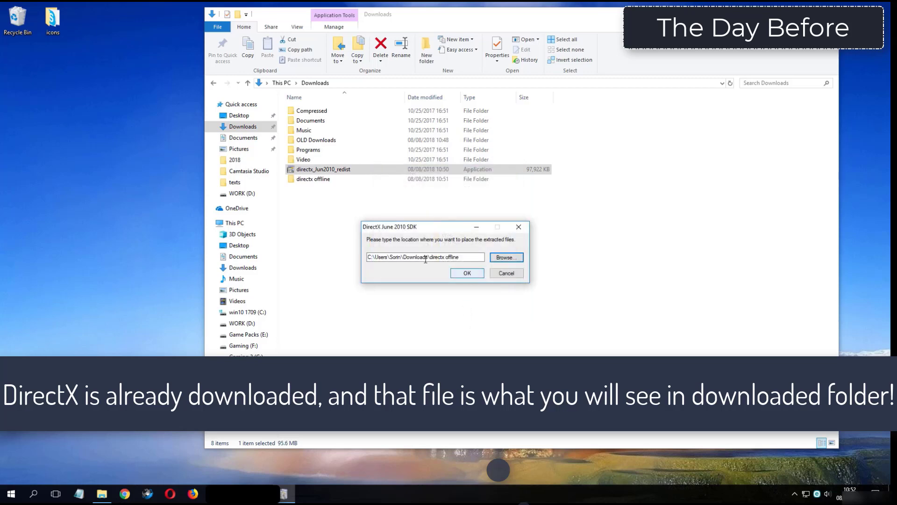
left_click(467, 273)
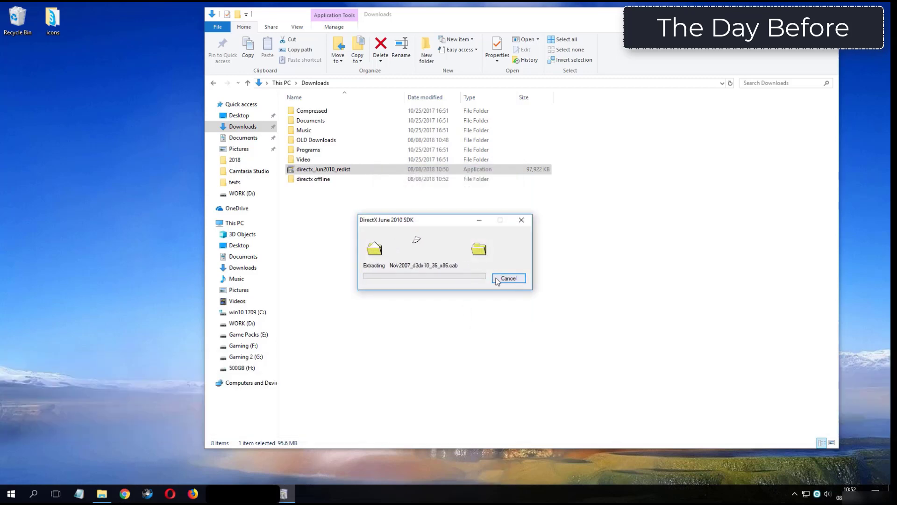
Find DXSETUP in the extracted "directx offline" folder and run it
left_click(329, 184)
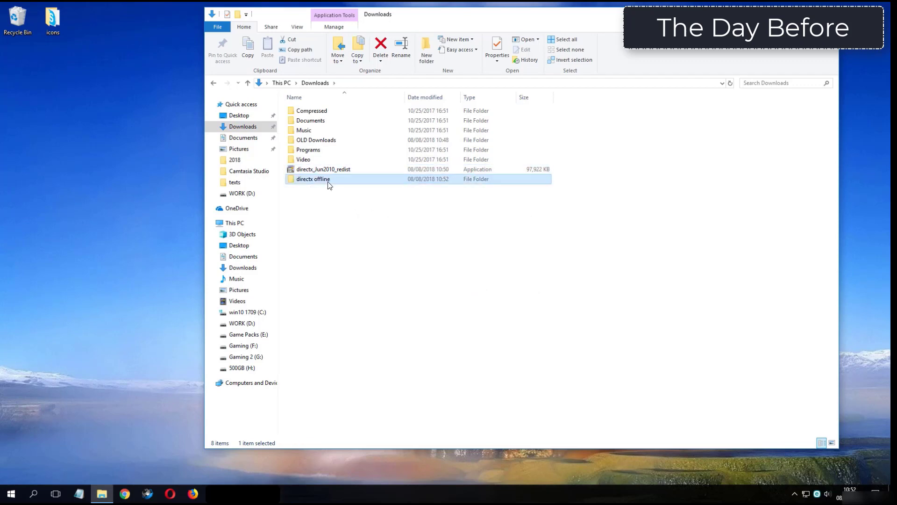
double_click(333, 182)
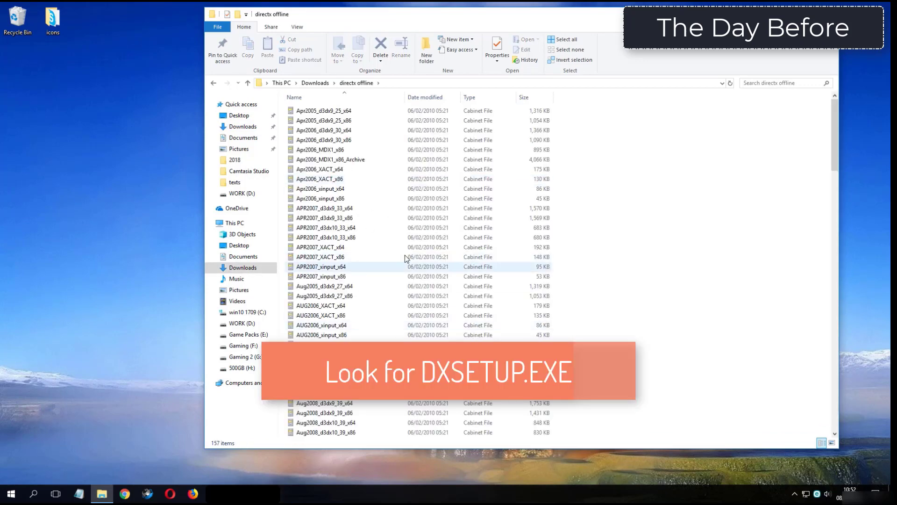
left_click_drag(836, 146, 838, 246)
left_click(353, 255)
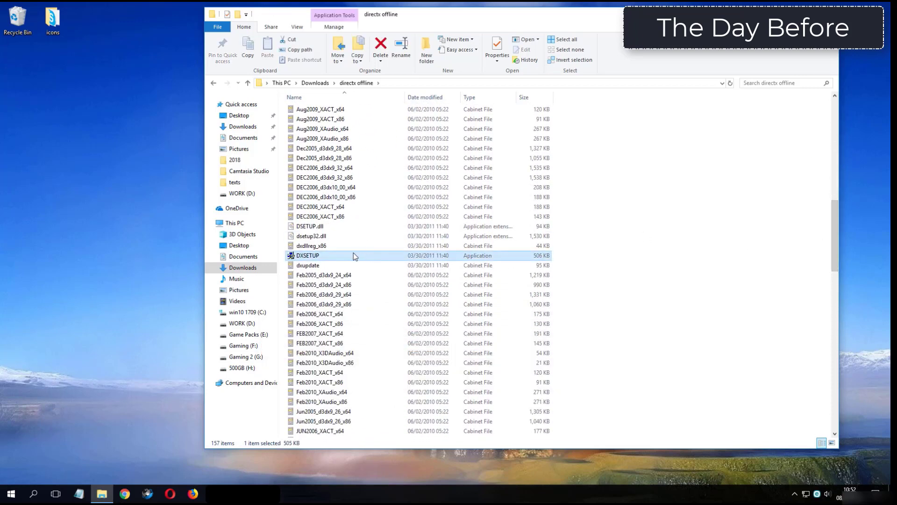
double_click(363, 257)
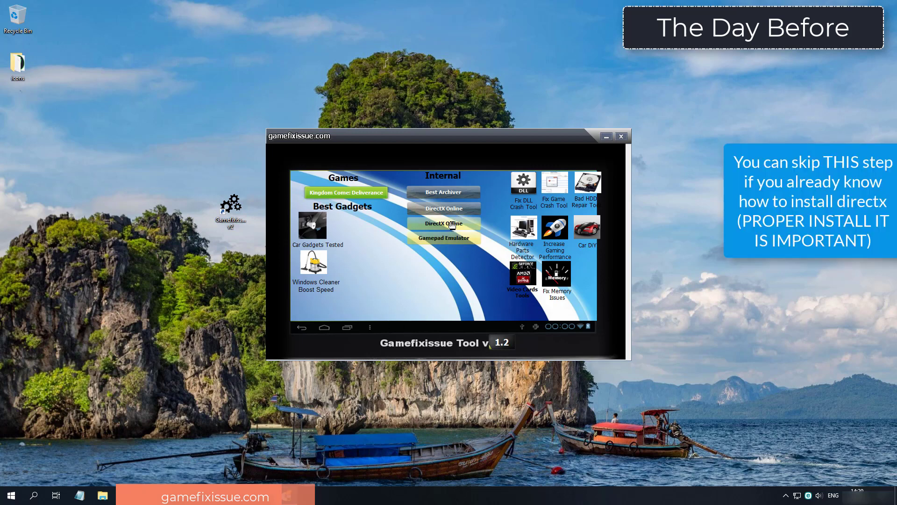
Switch to Gamefixissue Tool, install DirectX with its DirectX Offline option, accepting the agreement, and close the tool
left_click(450, 227)
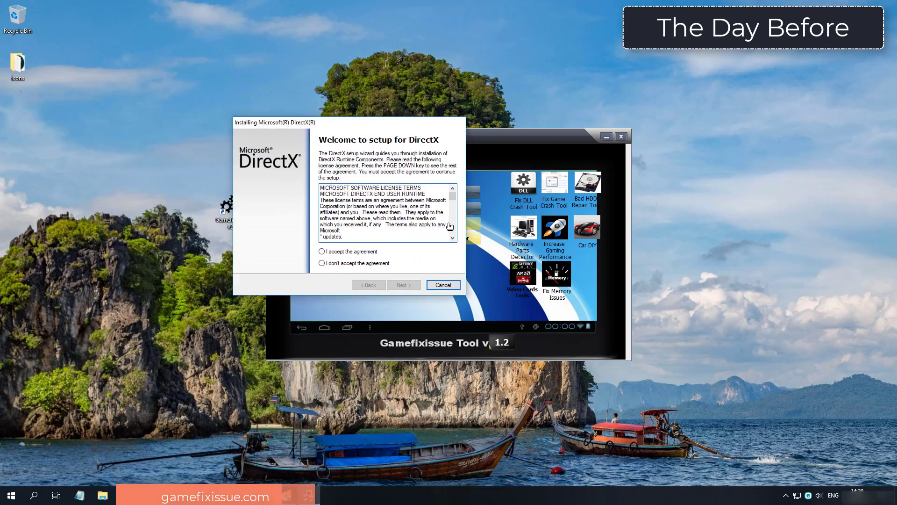
key("alt+a")
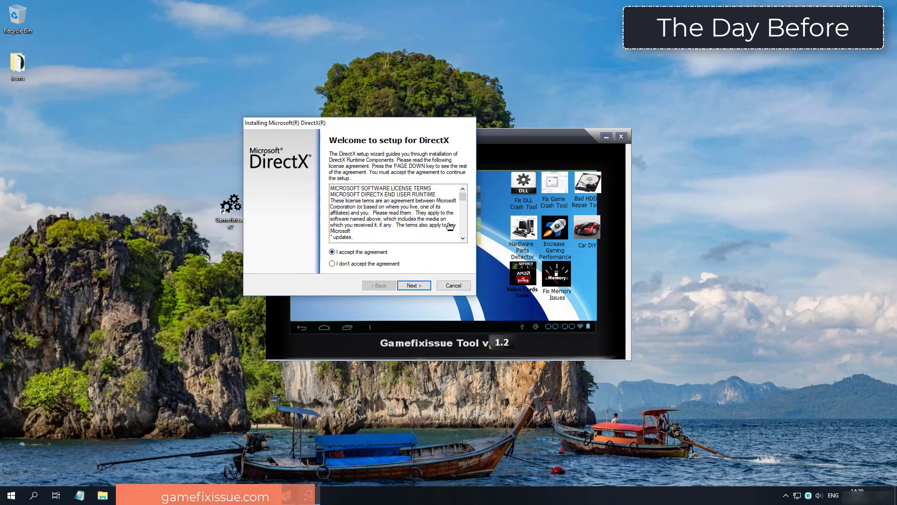
key("Return")
key("Return")
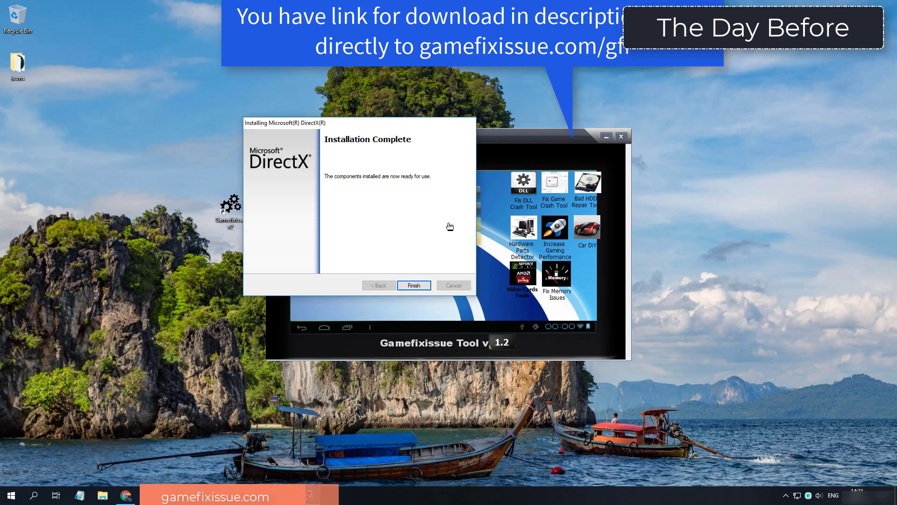
left_click(412, 285)
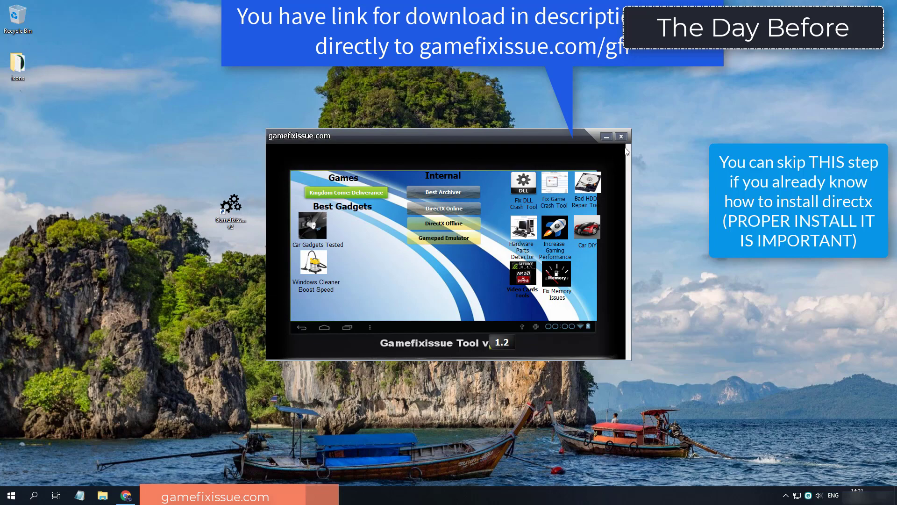
left_click(621, 136)
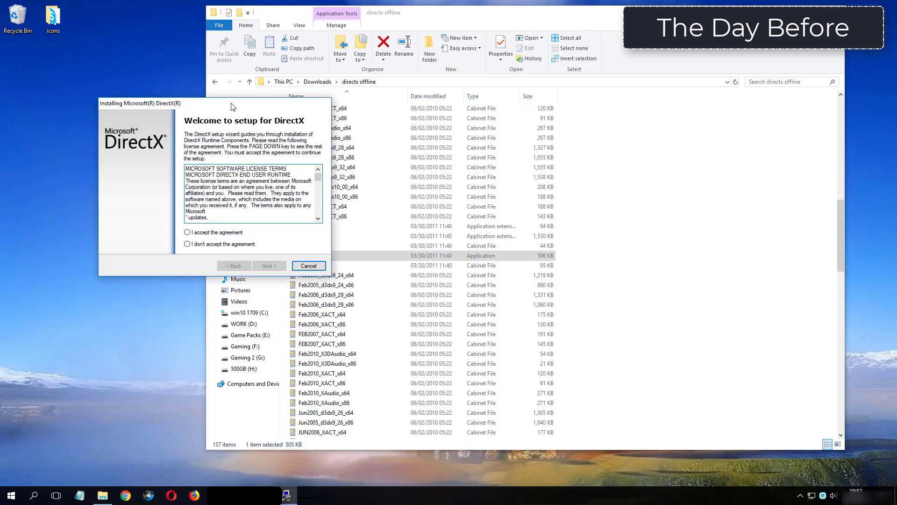
Accept the agreement in the DirectX setup started from the "directx offline" folder and complete the installation
left_click(418, 238)
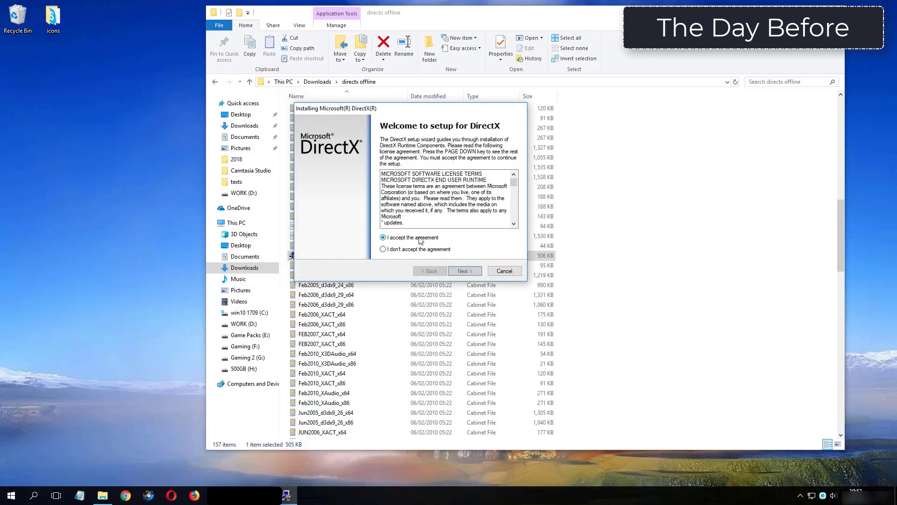
left_click(465, 273)
left_click(465, 274)
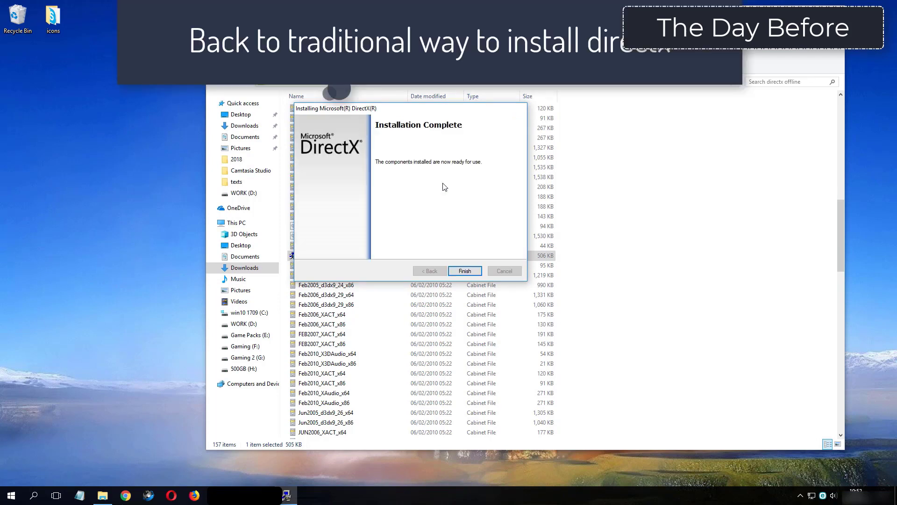
left_click(466, 271)
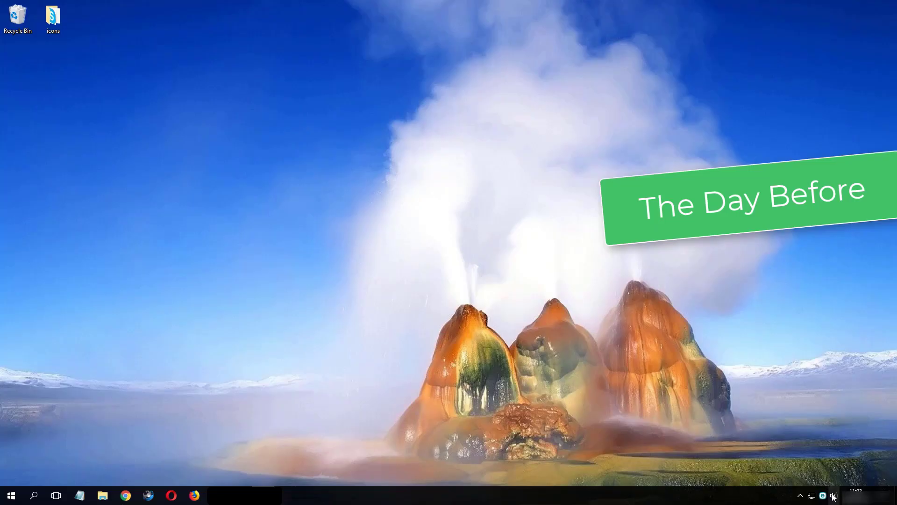
Open the Windows playback devices list and show the properties of the default Speakers device
right_click(834, 496)
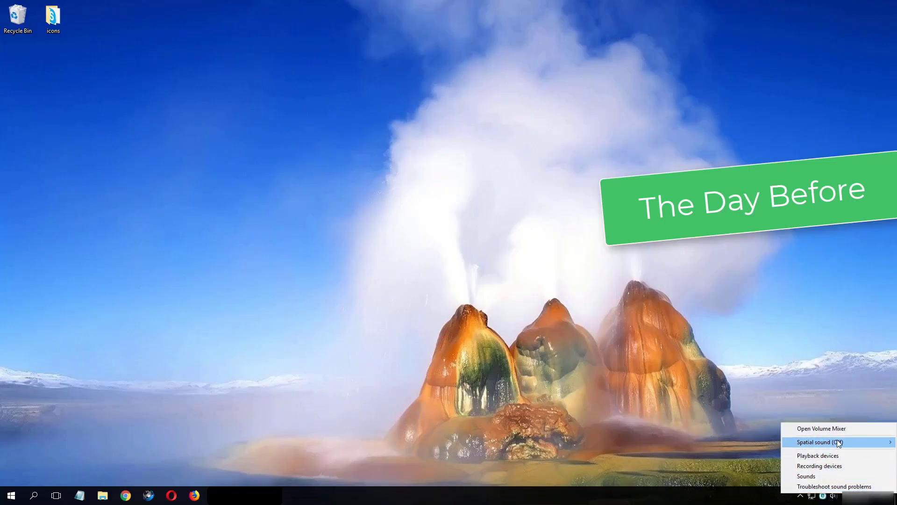
left_click(819, 456)
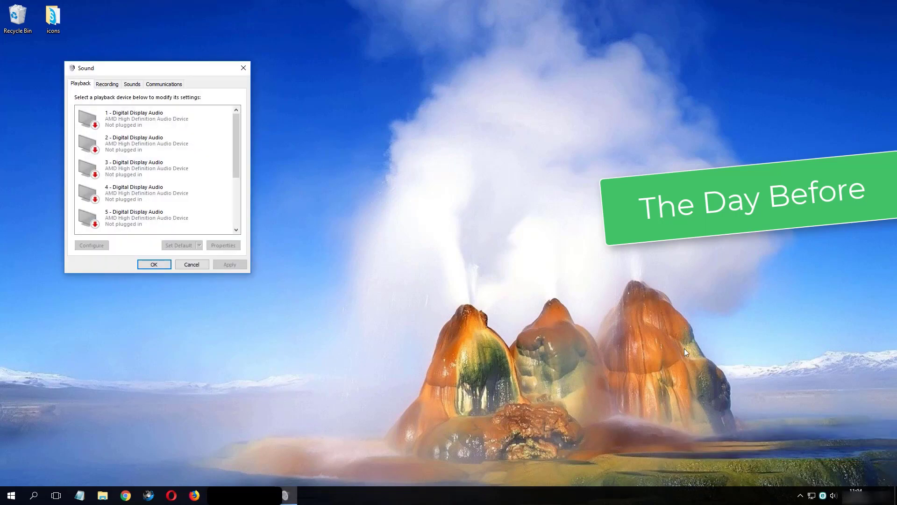
left_click_drag(161, 71, 360, 110)
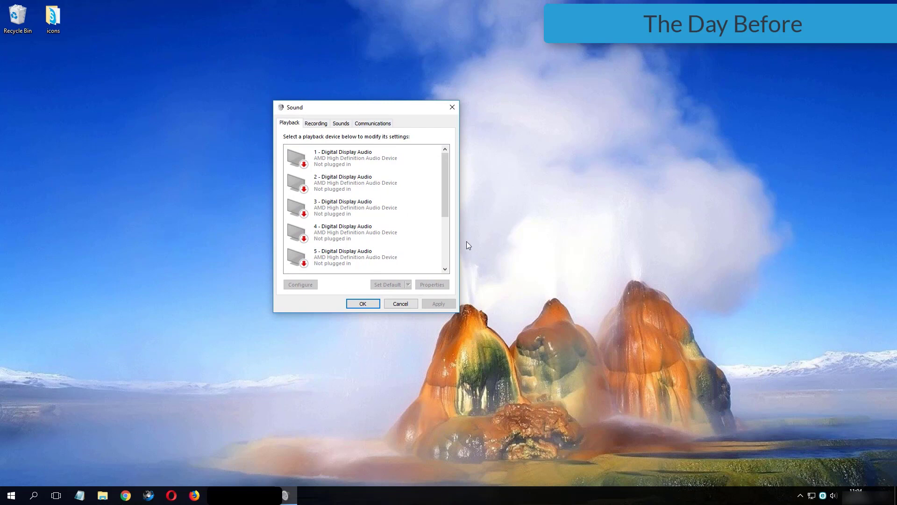
scroll(447, 187, "down", 3)
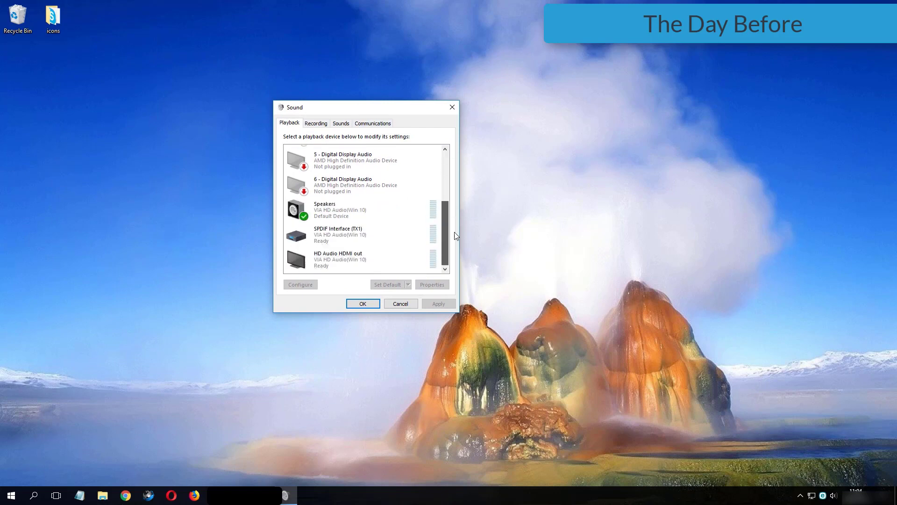
left_click(301, 217)
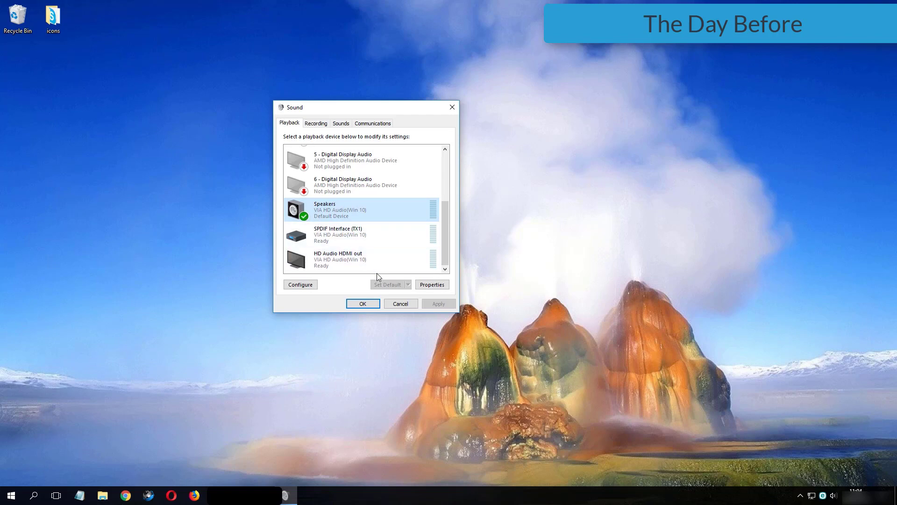
key("Tab")
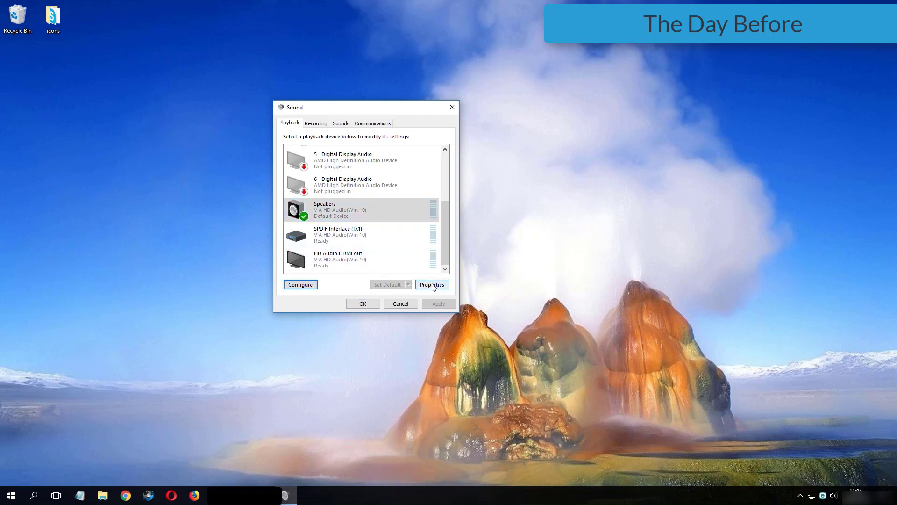
left_click(433, 285)
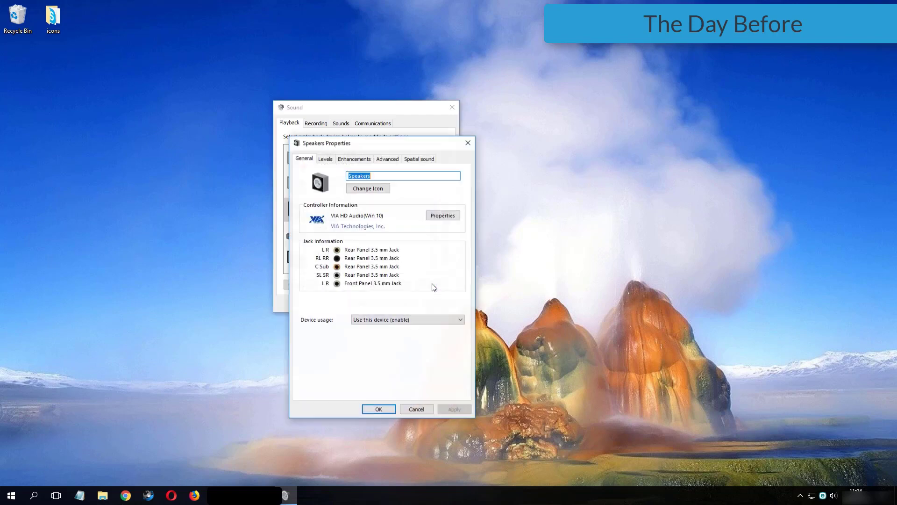
Choose 24 bit, 192000 Hz (Studio Quality) as the default format in the Speakers' advanced properties
left_click(385, 160)
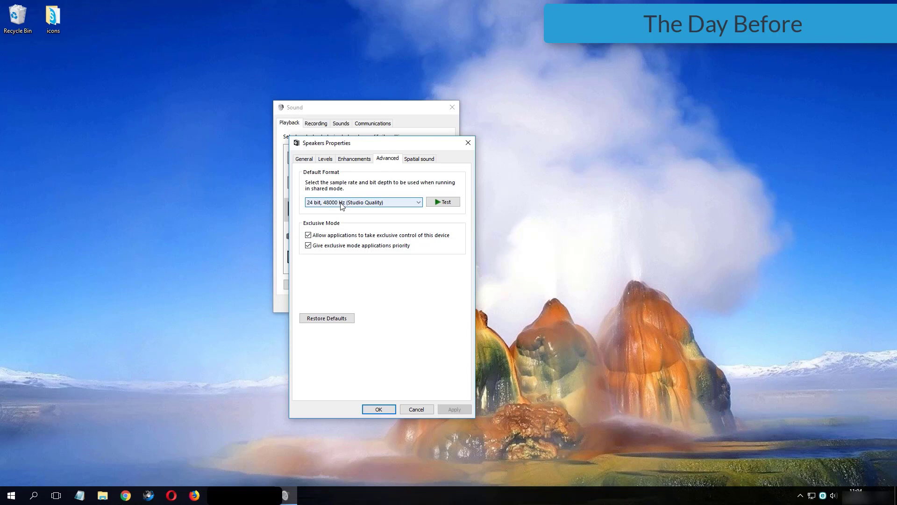
left_click(366, 206)
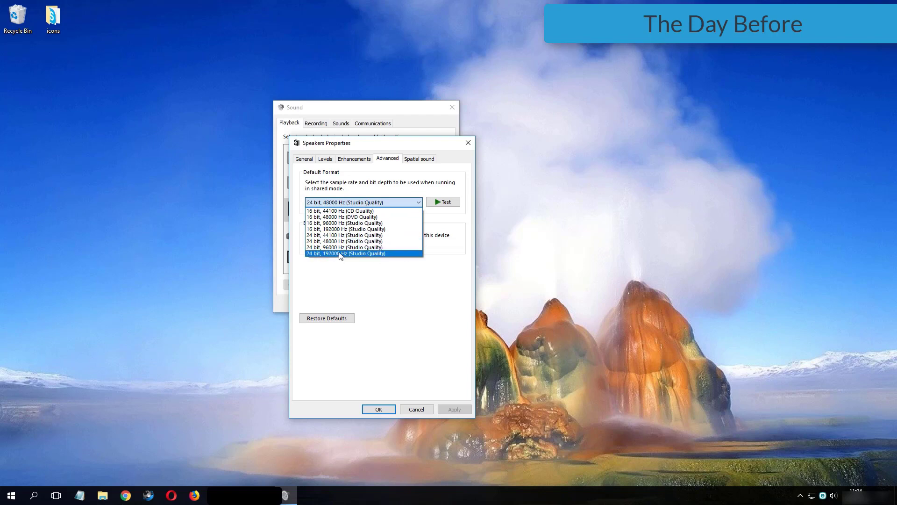
left_click(339, 253)
Apply 16 bit, 44100 Hz (CD Quality) as the Speakers' default format, accept changing the device in use, and close the sound settings
left_click(344, 202)
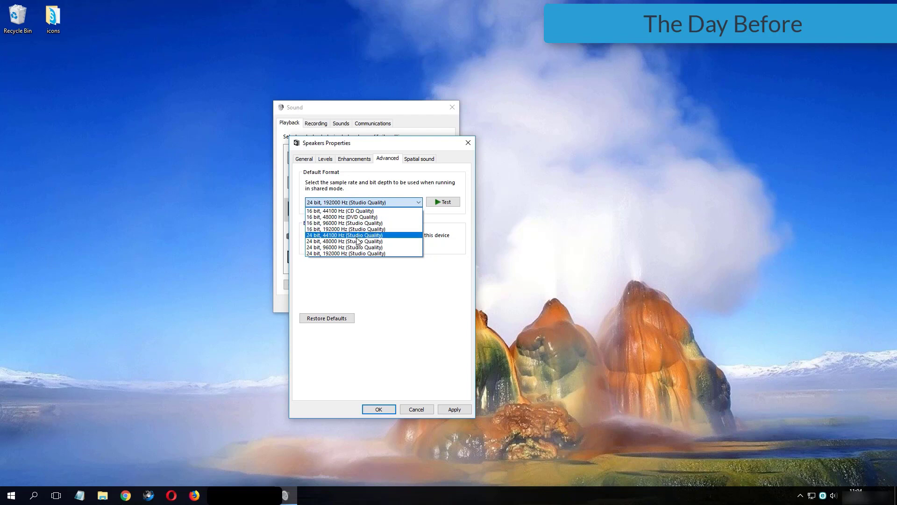
left_click(356, 211)
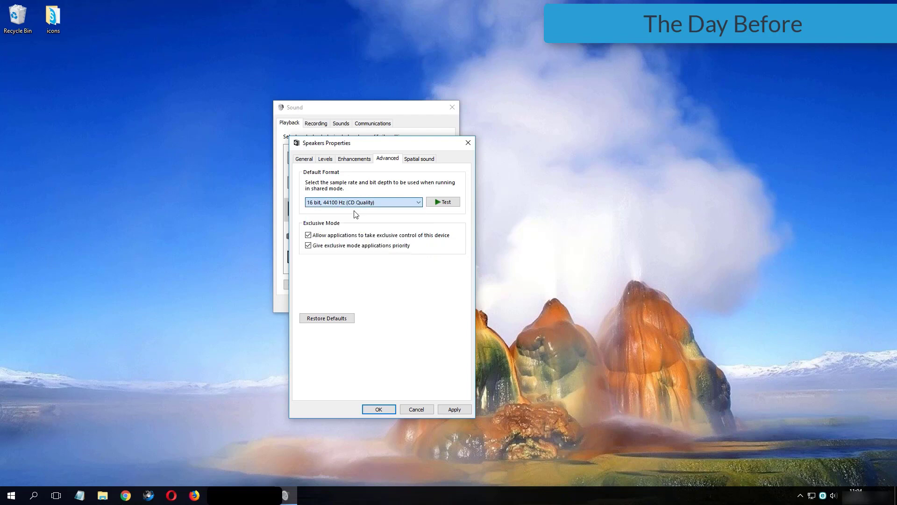
left_click(454, 410)
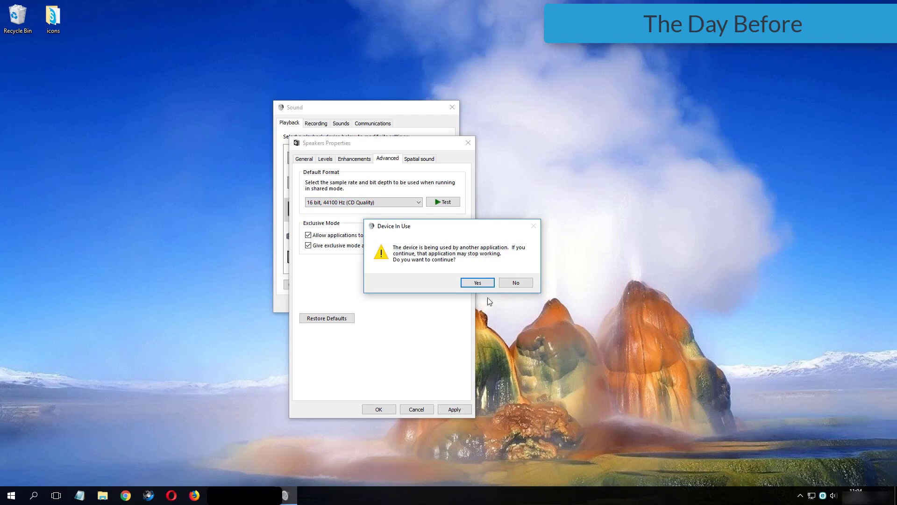
left_click(469, 284)
left_click(377, 410)
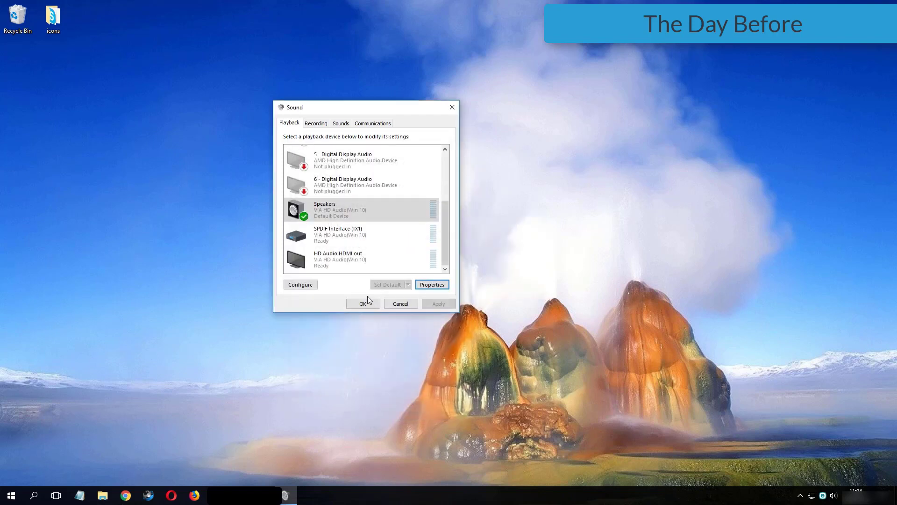
left_click(365, 302)
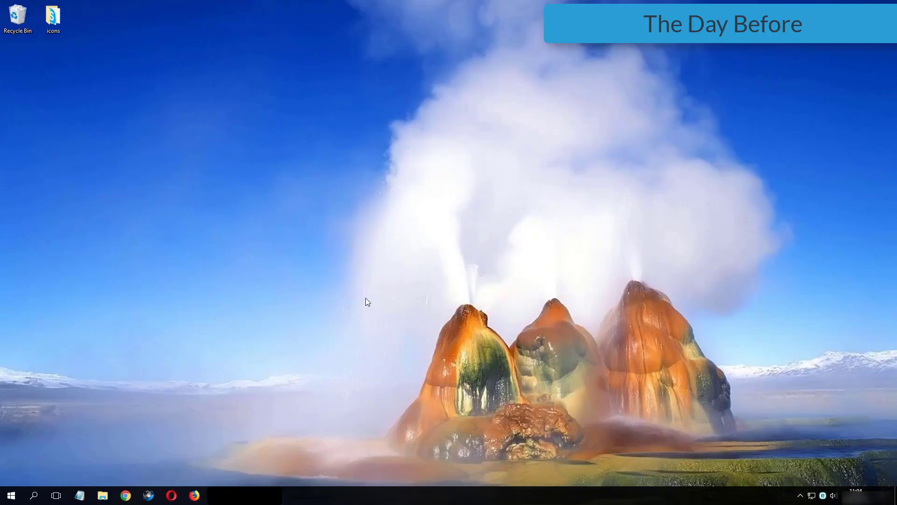
right_click(365, 298)
left_click(383, 324)
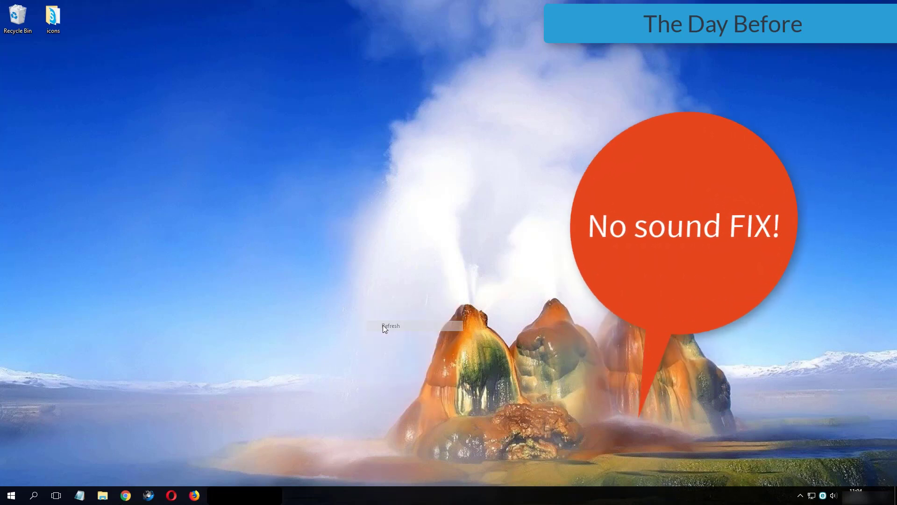
Reopen the Windows playback devices list and bring up the properties of the default Speakers device
right_click(834, 496)
left_click(818, 457)
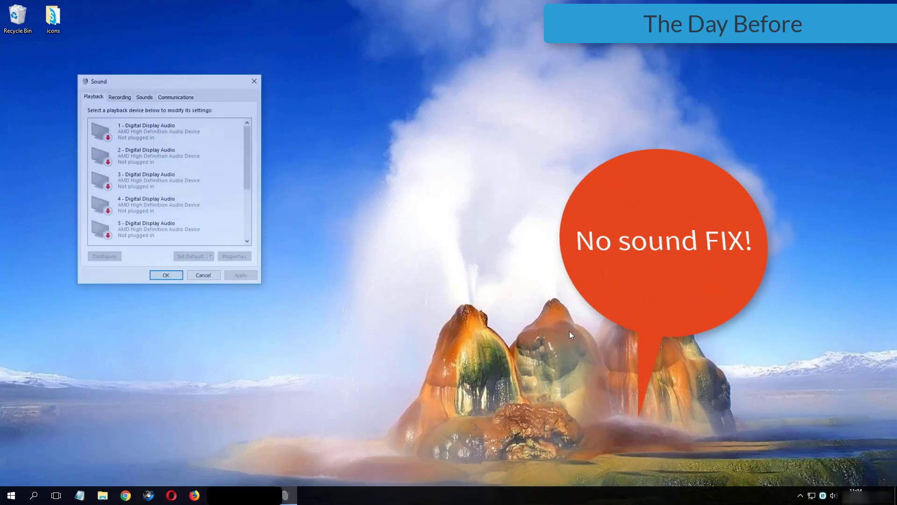
left_click_drag(142, 78, 249, 102)
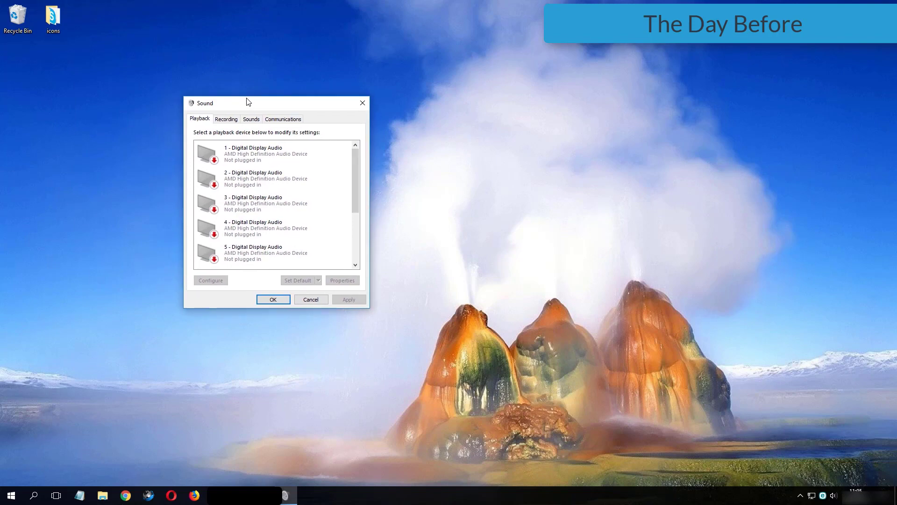
scroll(327, 201, "down", 2)
scroll(326, 203, "down", 2)
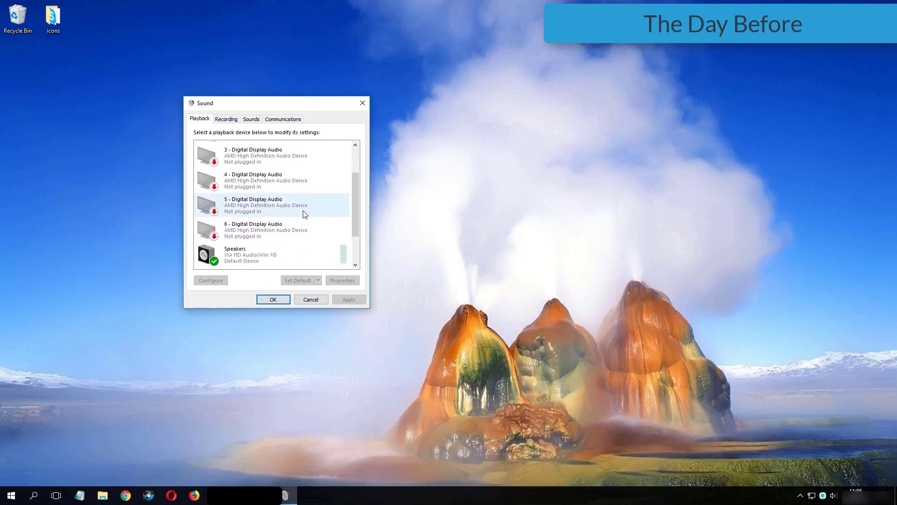
left_click(255, 233)
double_click(247, 238)
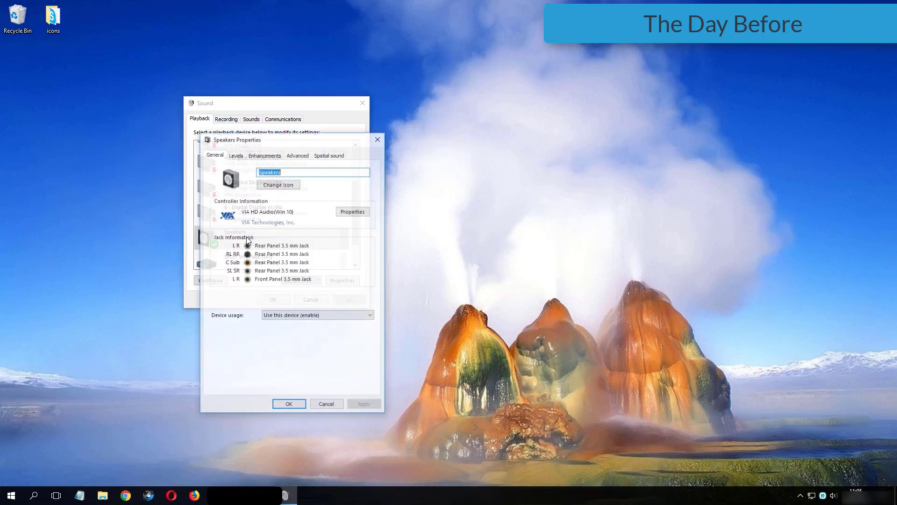
Set the Speakers' default format to 24 bit, 192000 Hz (Studio Quality) and confirm the device properties
left_click(299, 155)
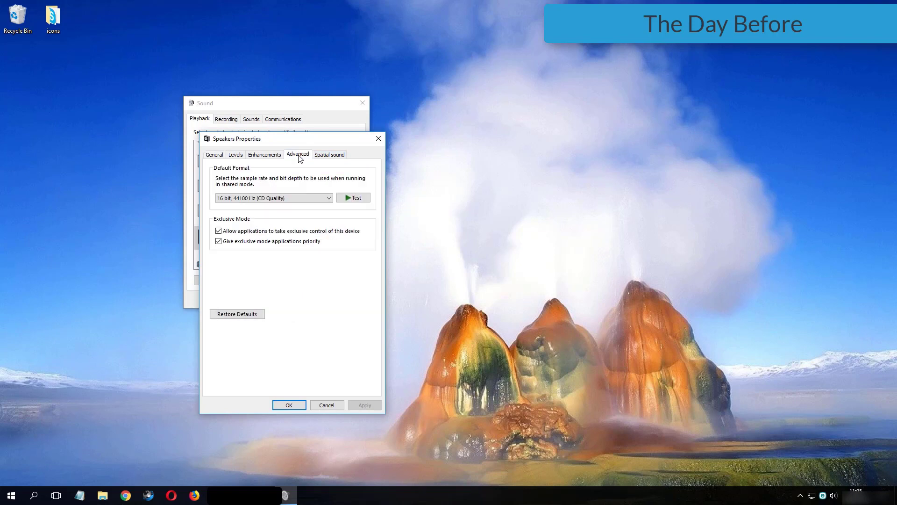
left_click(280, 199)
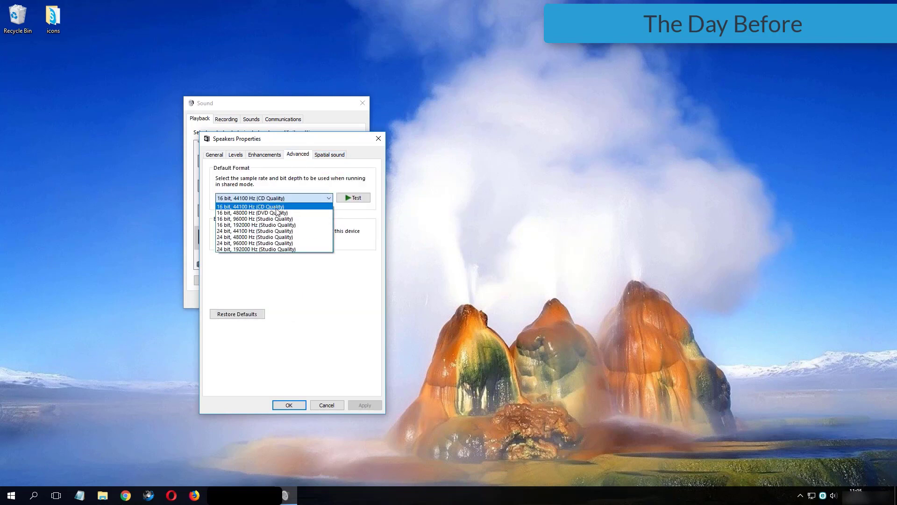
left_click(292, 249)
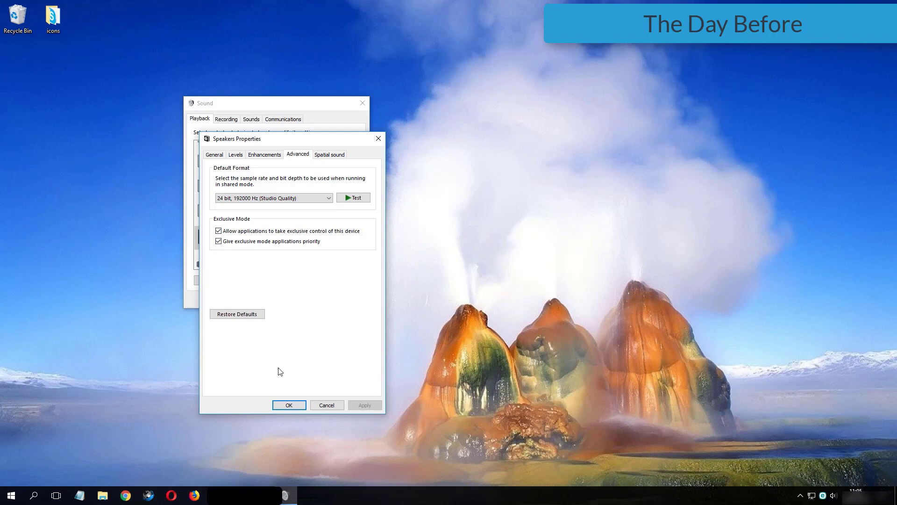
left_click(289, 404)
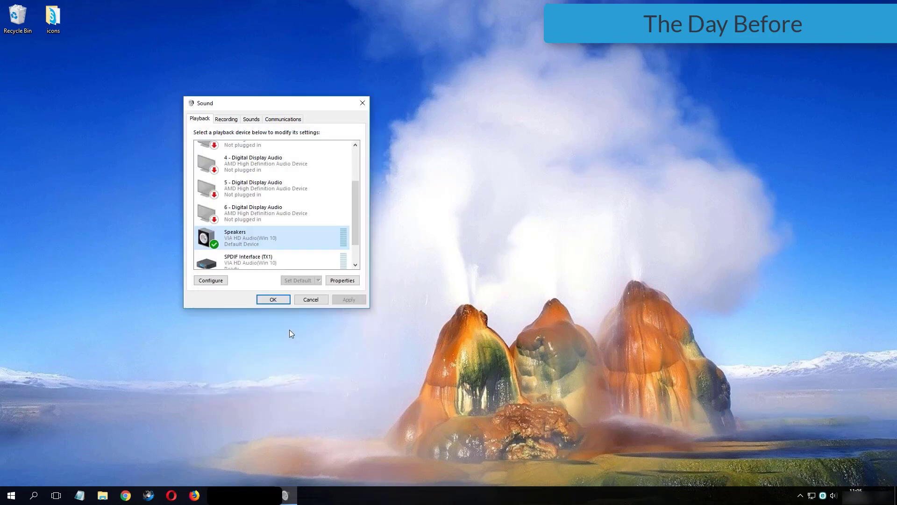